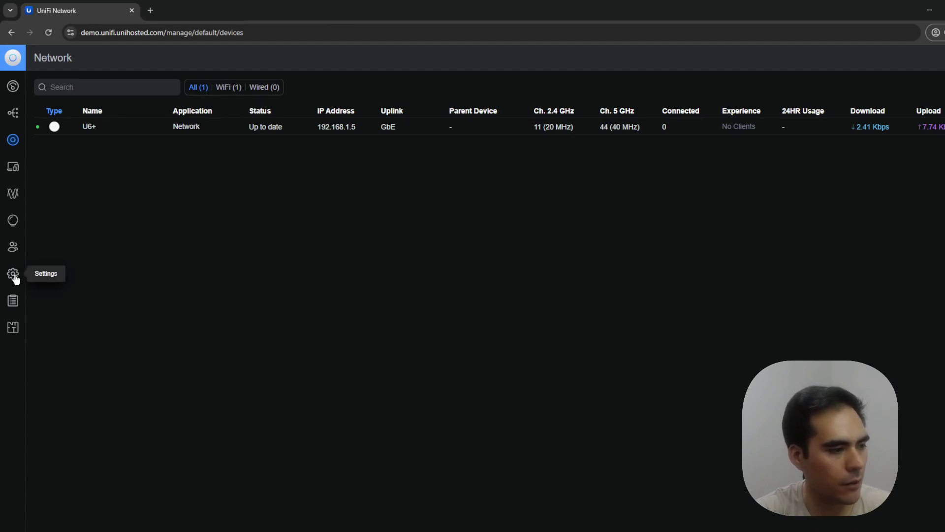
Step: In the WiFi settings, name the new network LocalUniHosted and enter its WiFi password
click(14, 277)
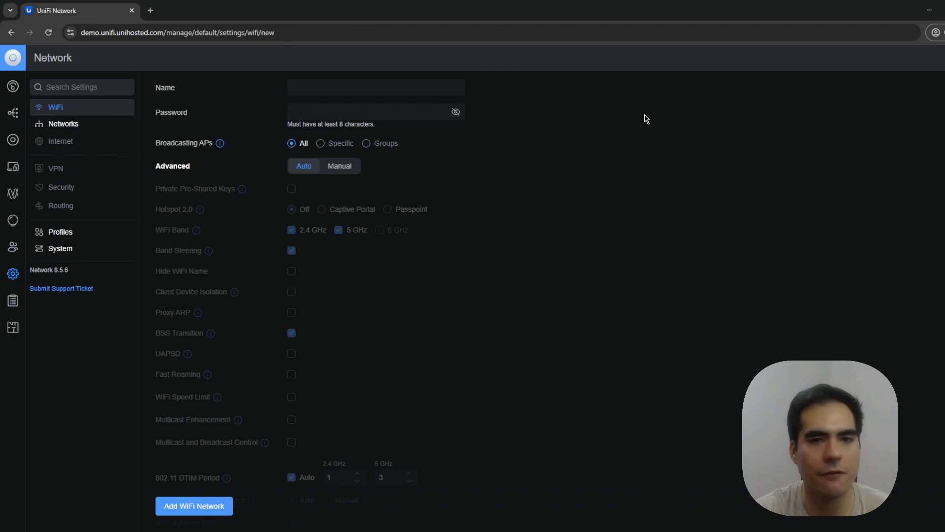
click(325, 86)
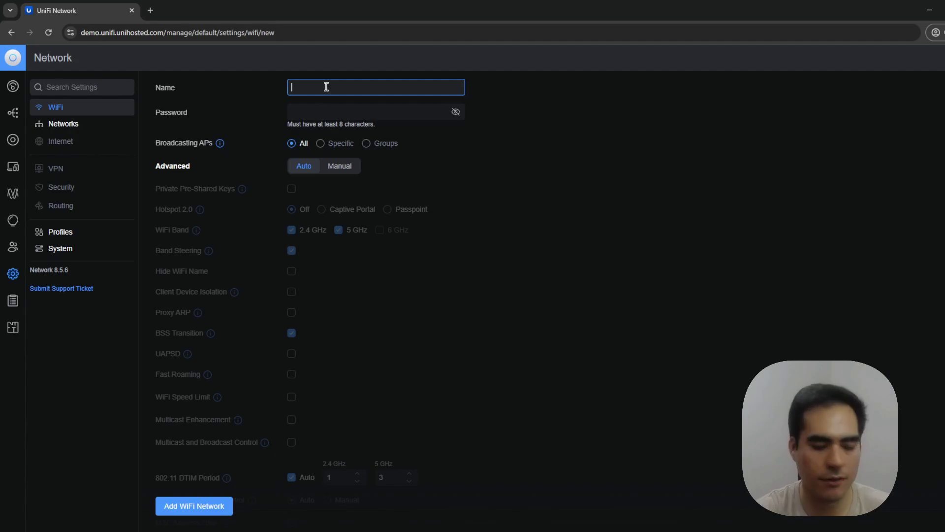
text(Lo)
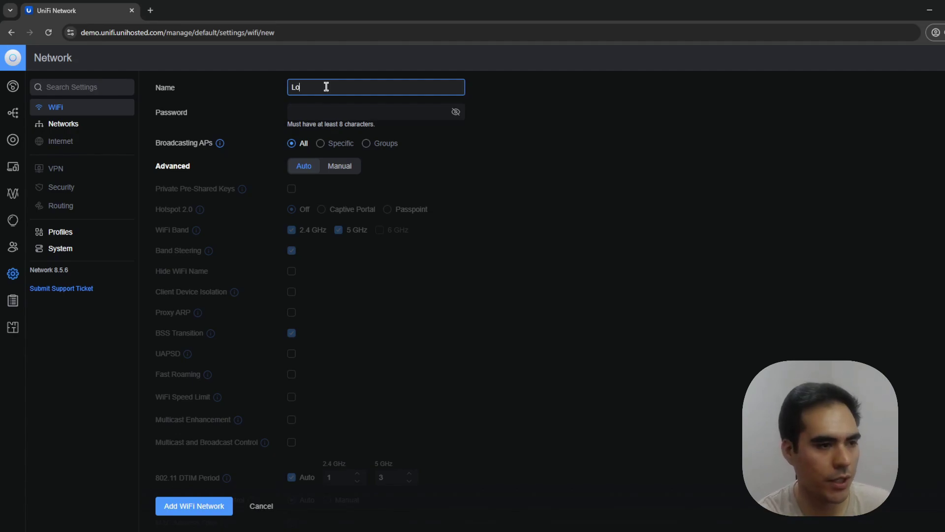
text(calUniHosted)
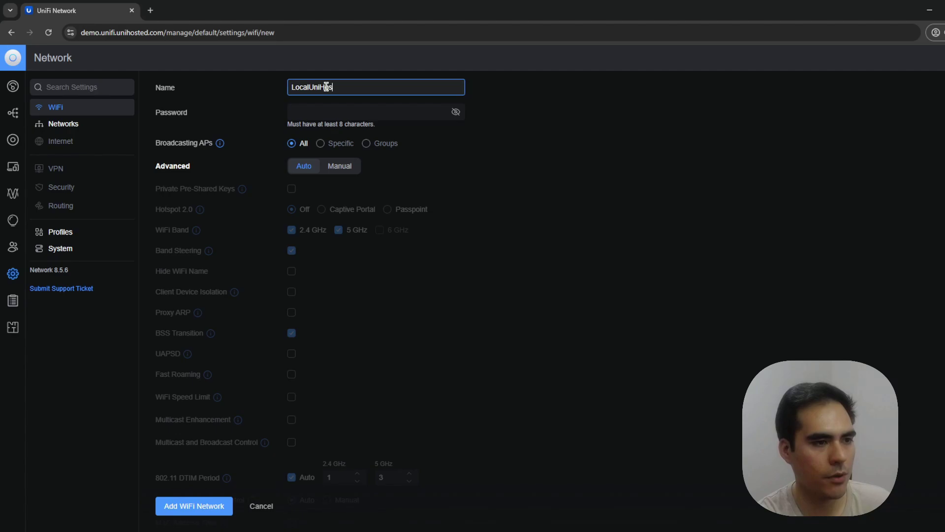
click(346, 110)
key(ctrl+v)
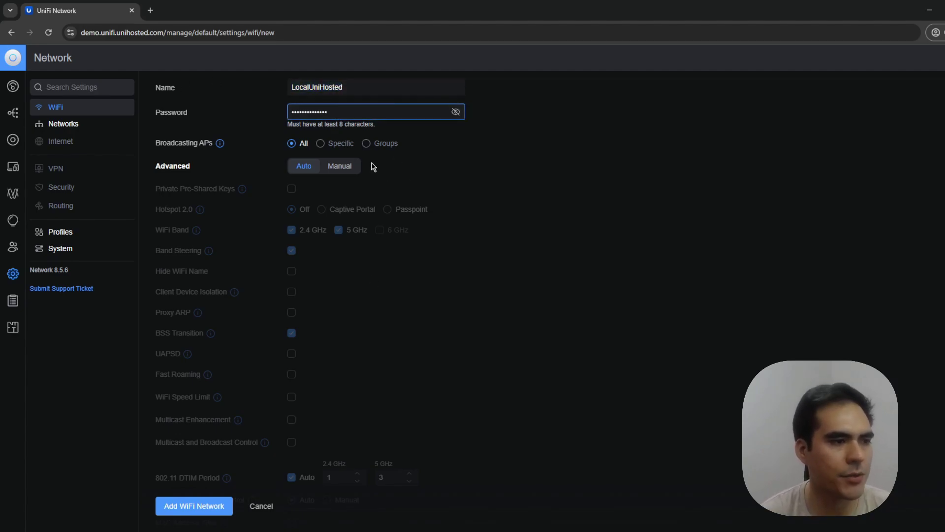
Step: Switch the new WiFi network's advanced settings to Manual and look over the available options, including Private Pre-Shared Keys
mouse_move(221, 146)
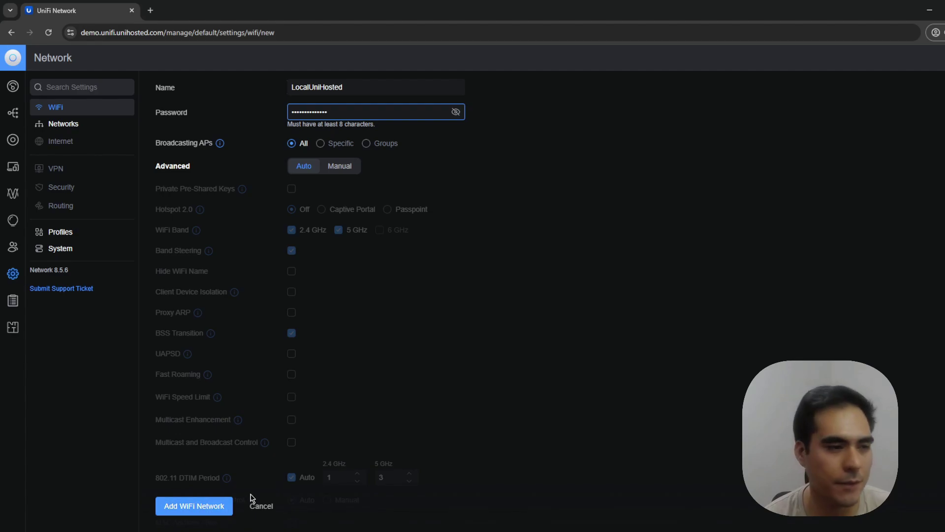
click(339, 167)
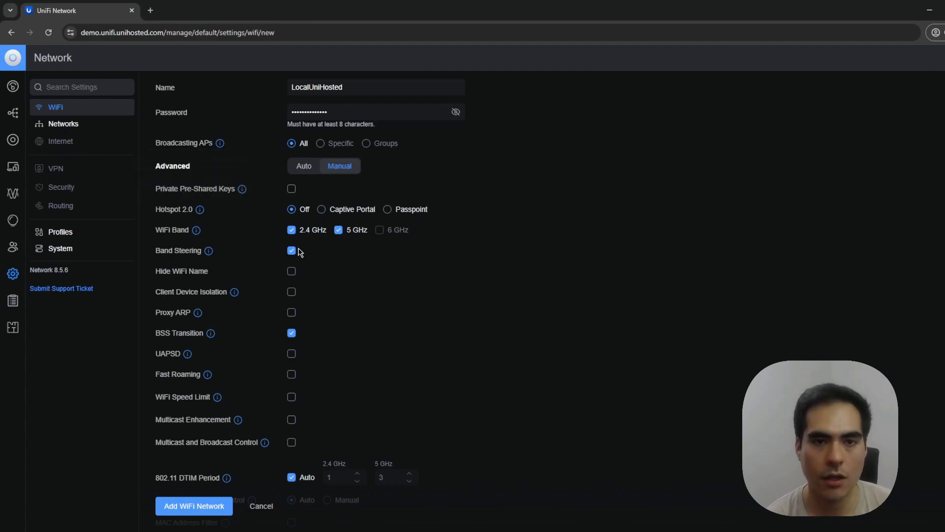
scroll(457, 430, down, 4)
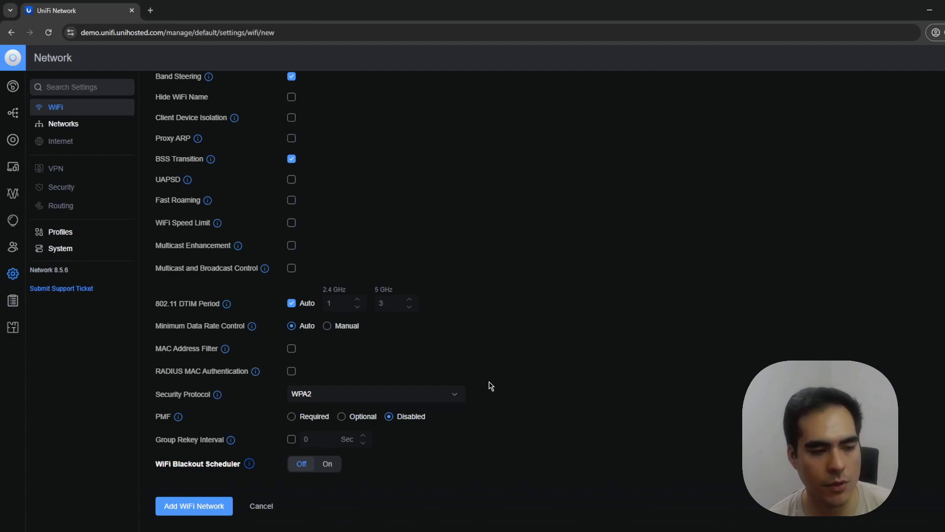
scroll(492, 384, up, 4)
mouse_move(242, 192)
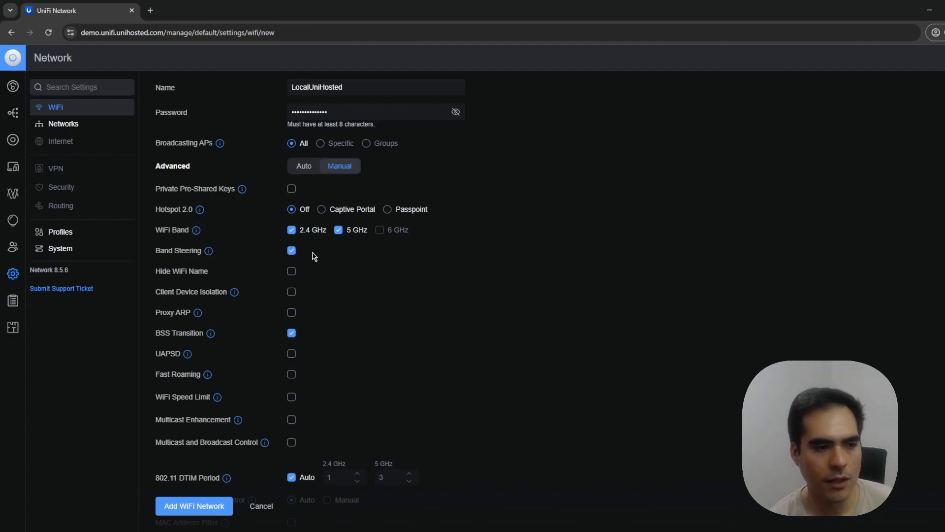
Step: Turn the 2.4 GHz WiFi band off and back on to check its effect on Band Steering
click(301, 235)
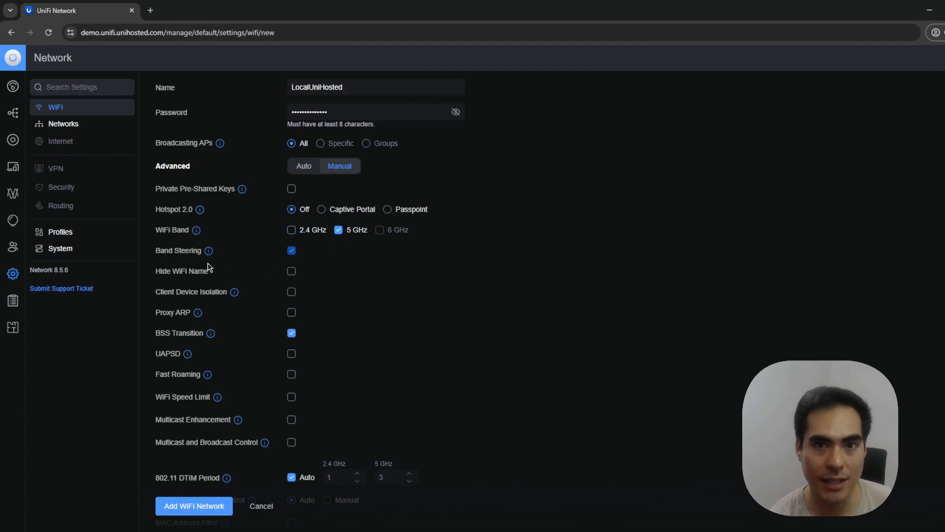
click(290, 231)
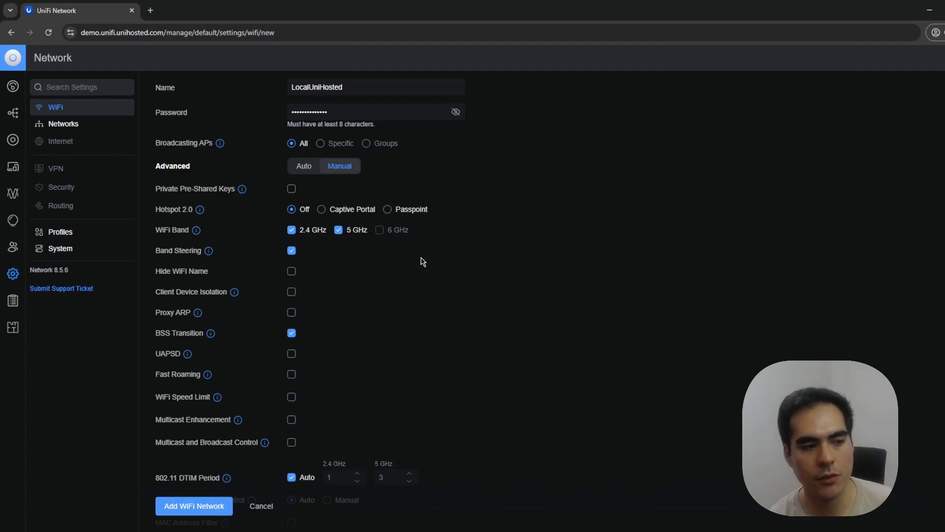
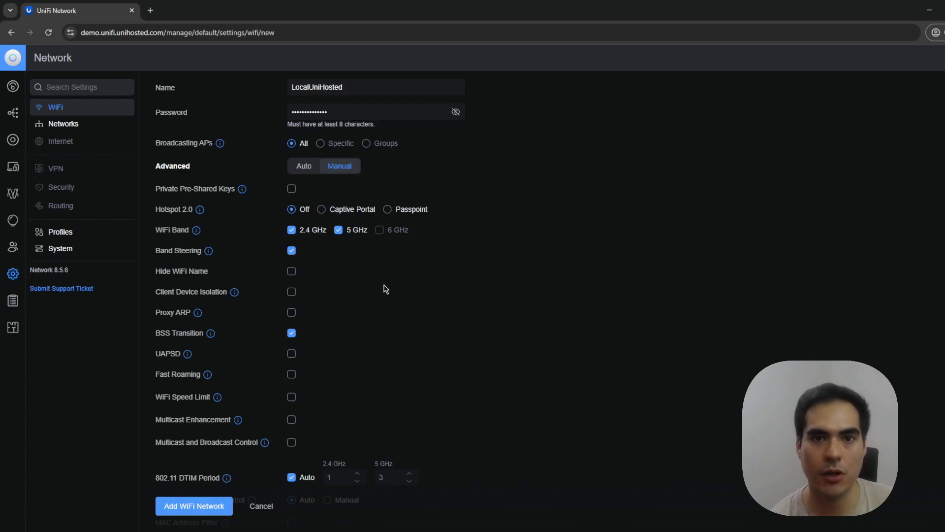
Step: Read the explanations of the Client Device Isolation, Proxy ARP, UAPSD and Fast Roaming options
scroll(364, 298, down, 1)
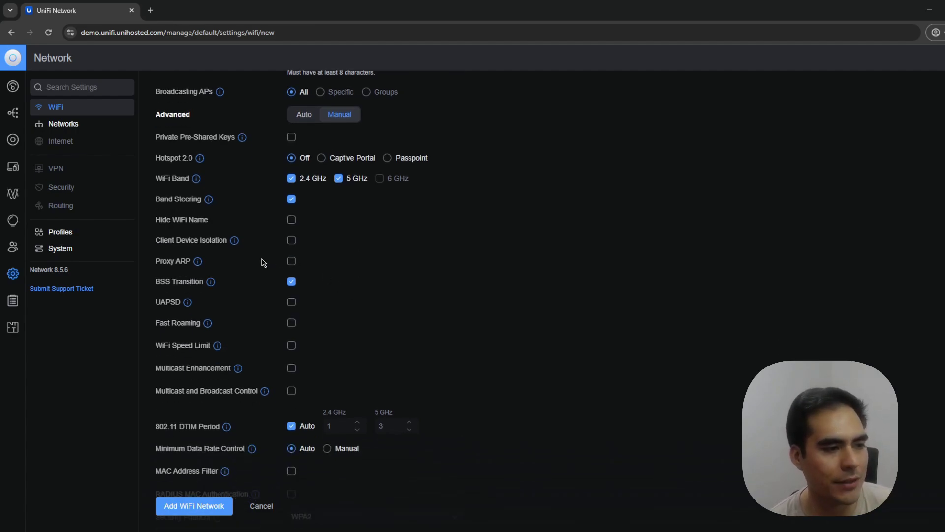
scroll(264, 262, down, 1)
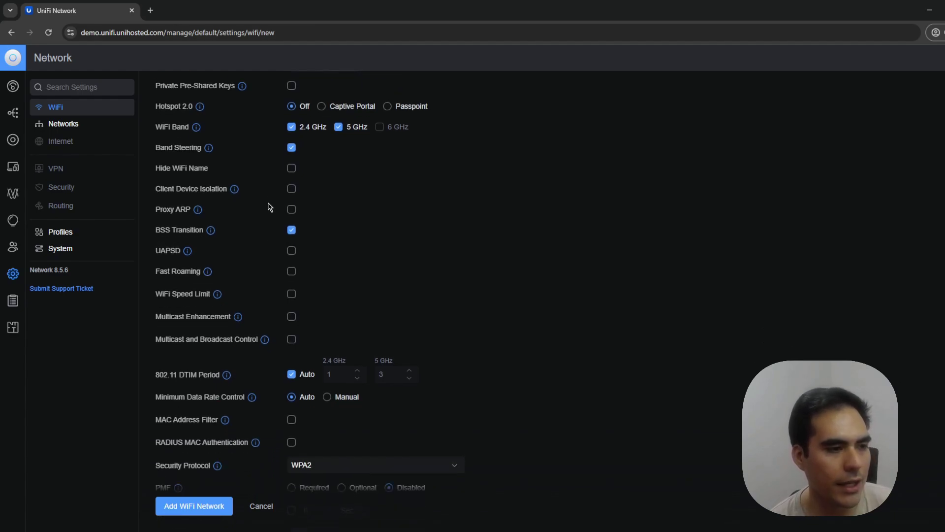
mouse_move(236, 191)
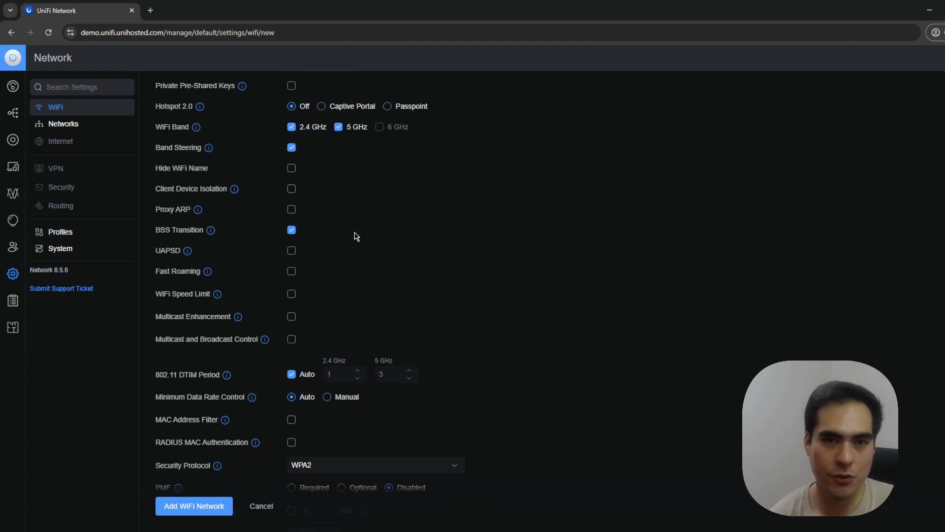
mouse_move(198, 211)
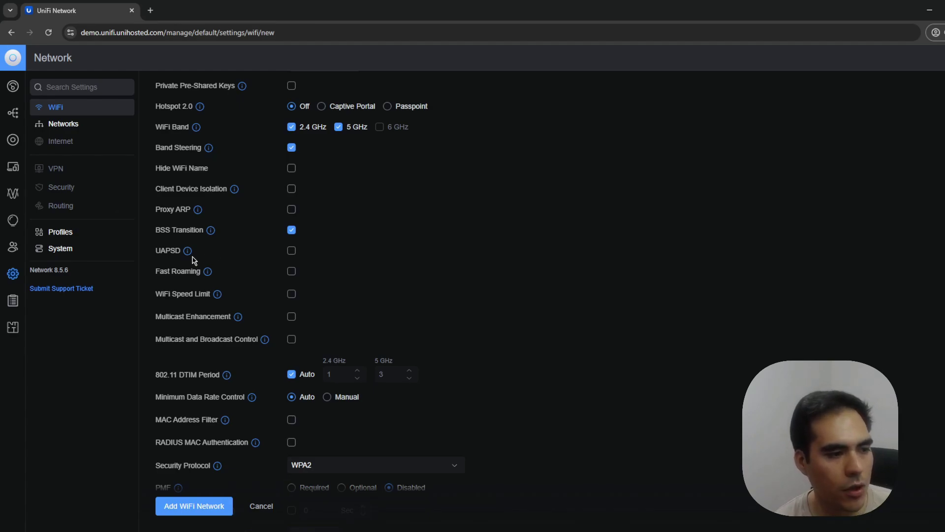
mouse_move(186, 257)
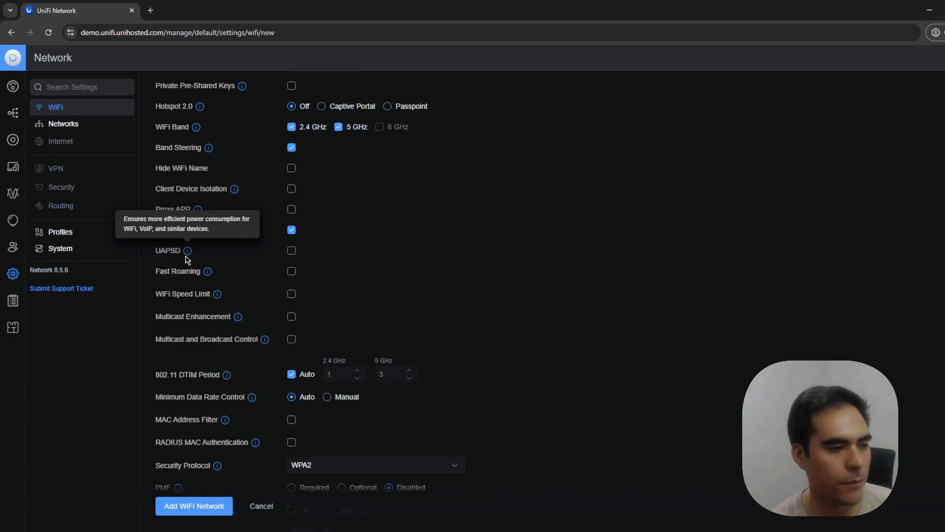
mouse_move(209, 271)
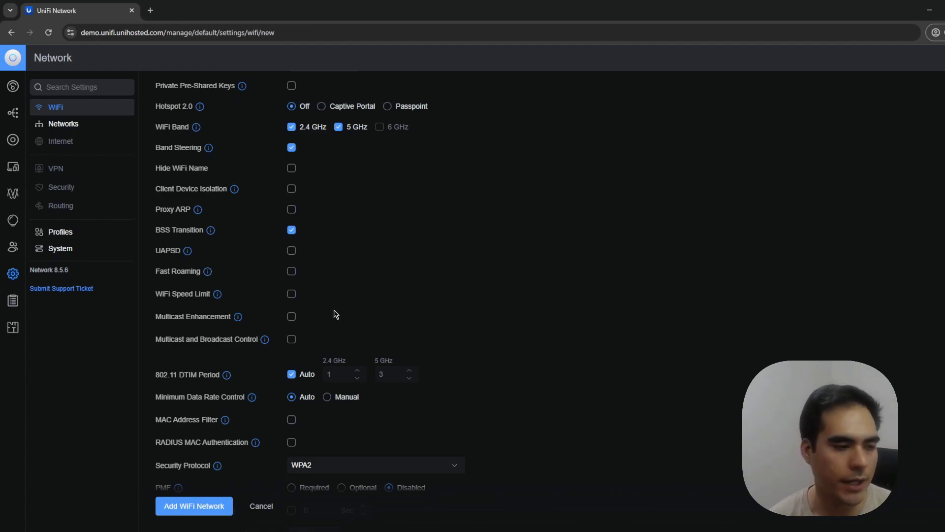
Step: Enable WiFi Speed Limit for the network and check the list of selectable speed limit profiles
click(291, 294)
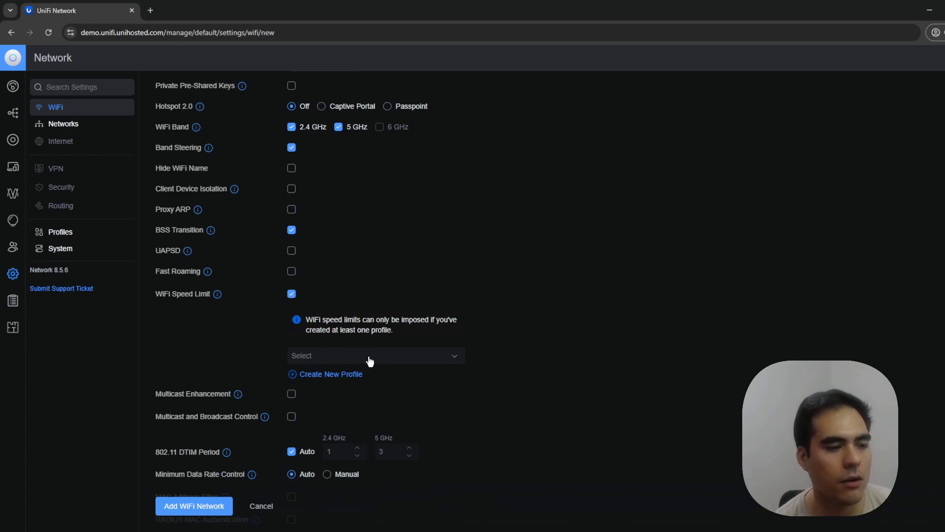
click(401, 360)
click(605, 306)
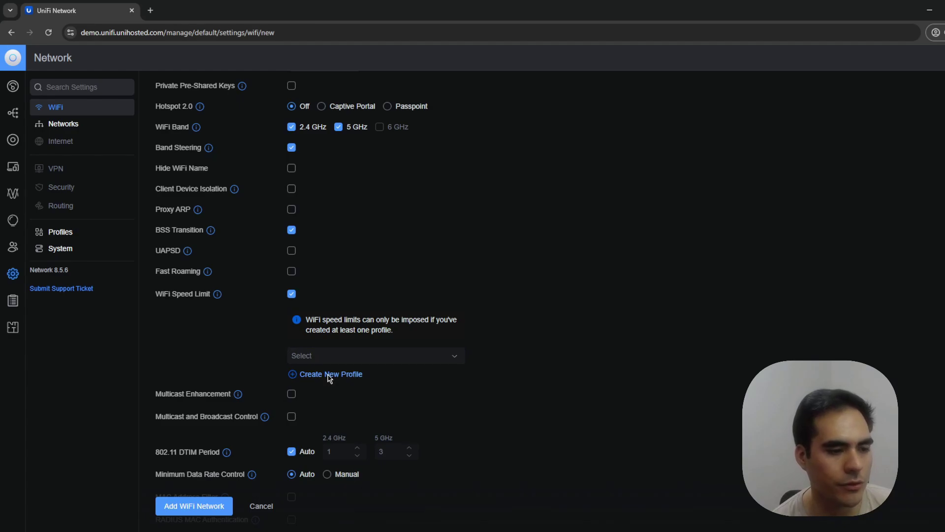
Step: View the form for creating a new WiFi speed limit profile and close it without adding one
click(329, 374)
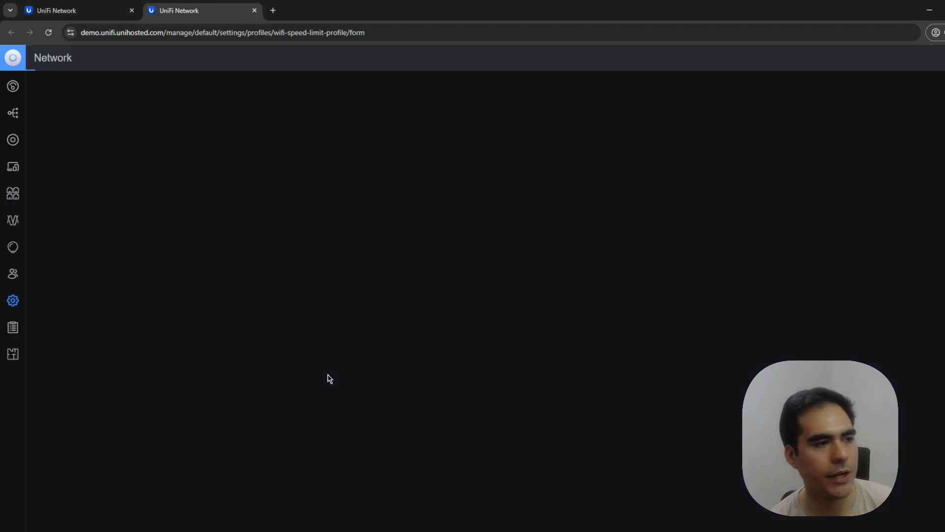
click(360, 87)
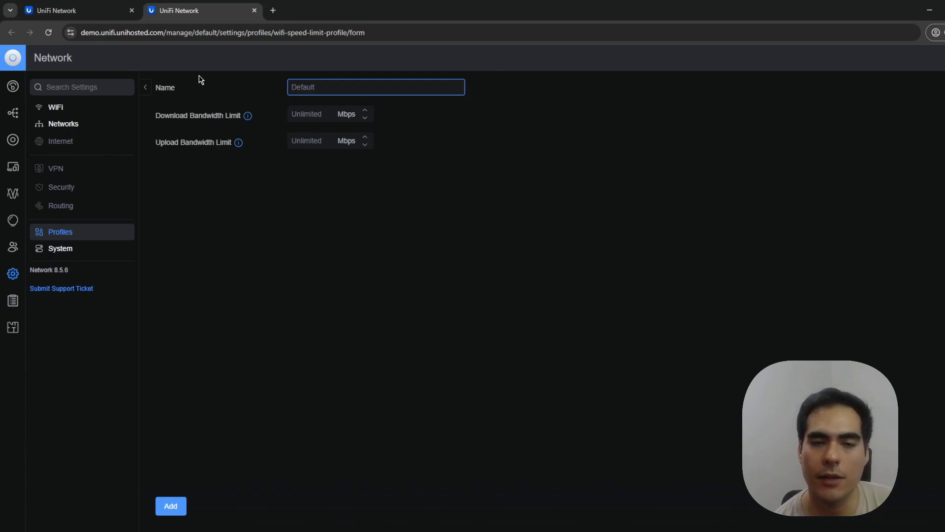
click(254, 11)
Step: Review the security protocol choices and set the network's Security Protocol to WPA2/WPA3
scroll(516, 348, down, 1)
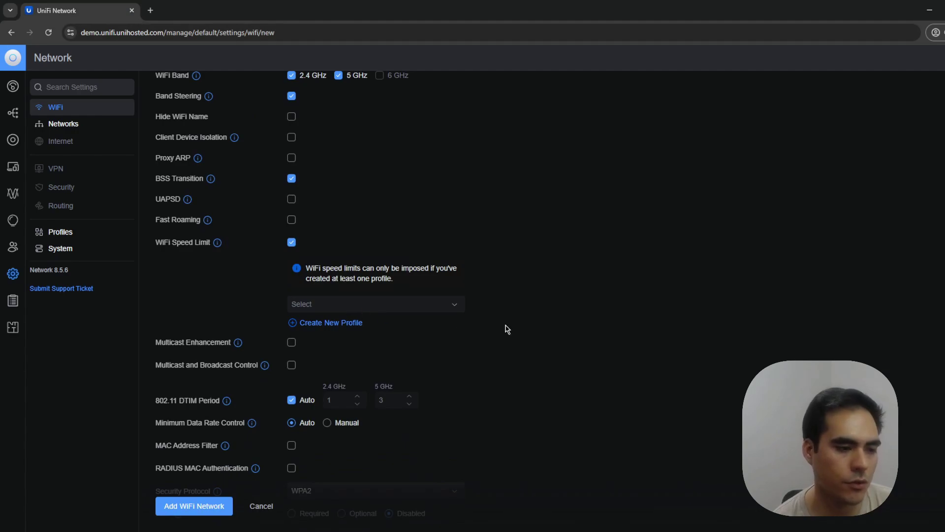
scroll(545, 385, down, 1)
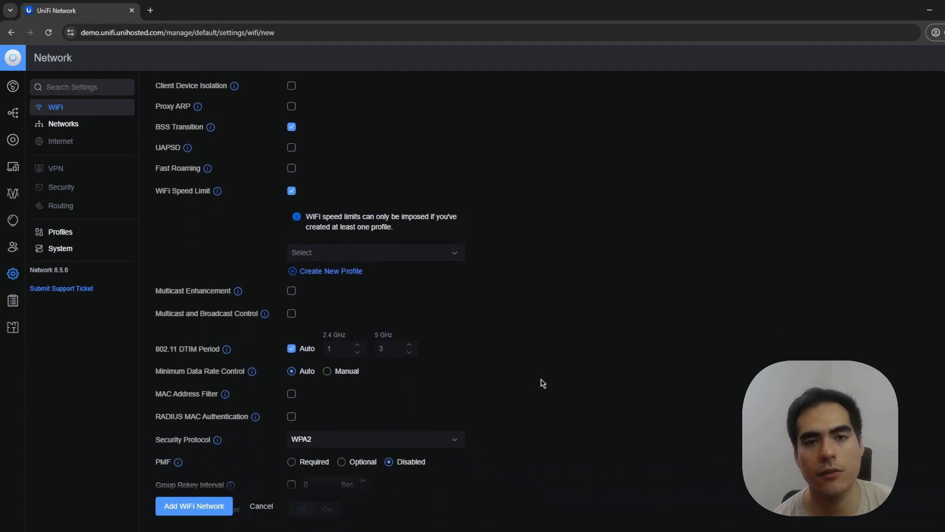
scroll(532, 367, down, 1)
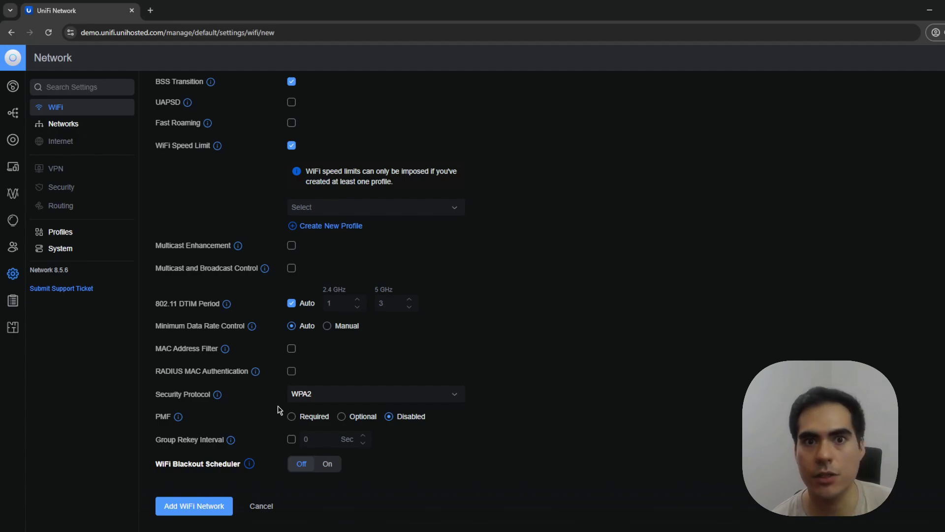
click(385, 396)
drag(463, 419, 459, 449)
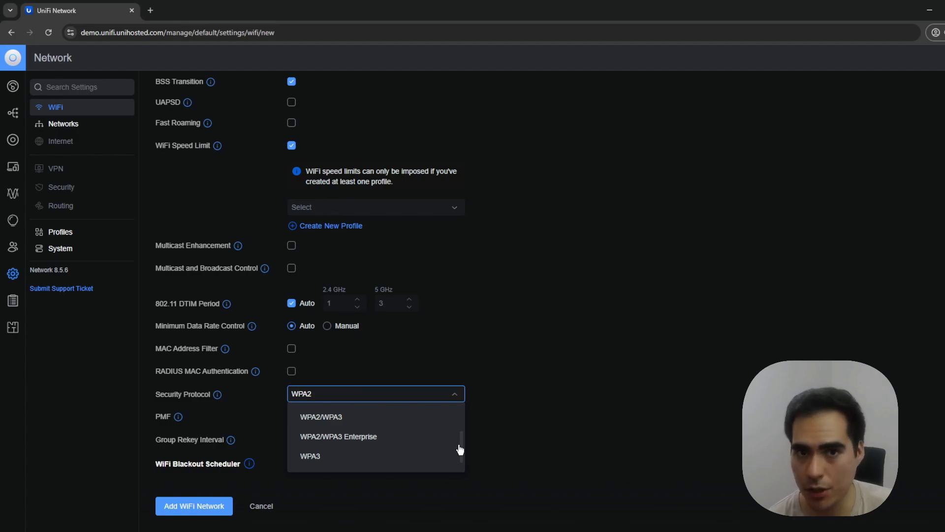
drag(460, 449, 461, 429)
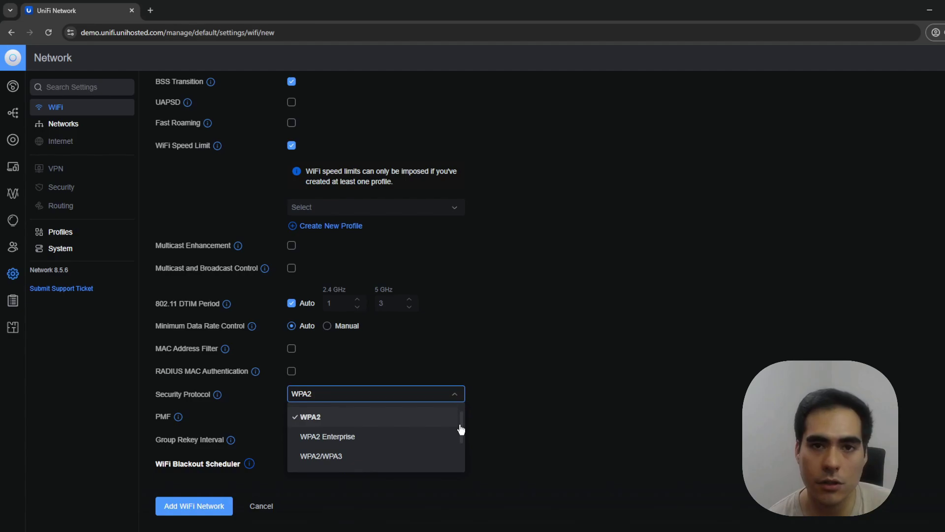
drag(461, 429, 459, 443)
click(425, 428)
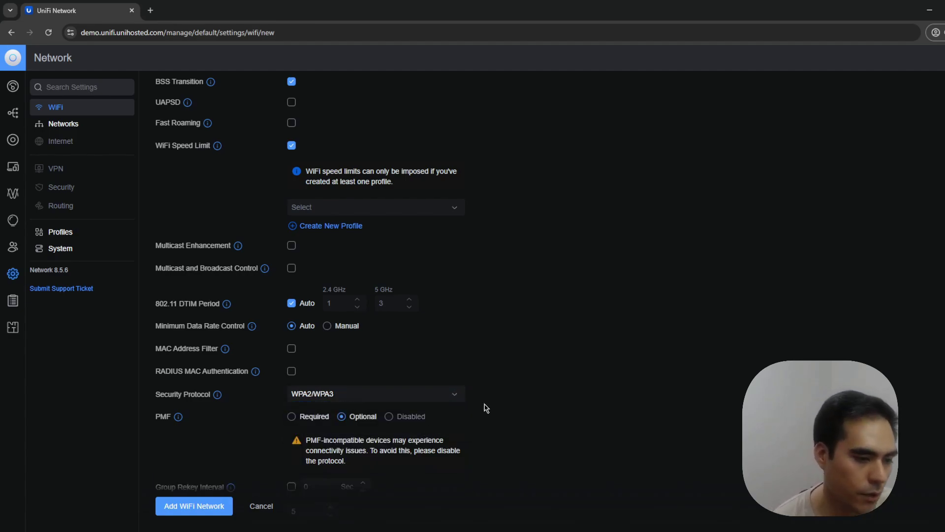
Step: Check the security protocol choices again without changing the selection, and view the remaining PMF, SAE and blackout scheduler settings
scroll(558, 381, down, 1)
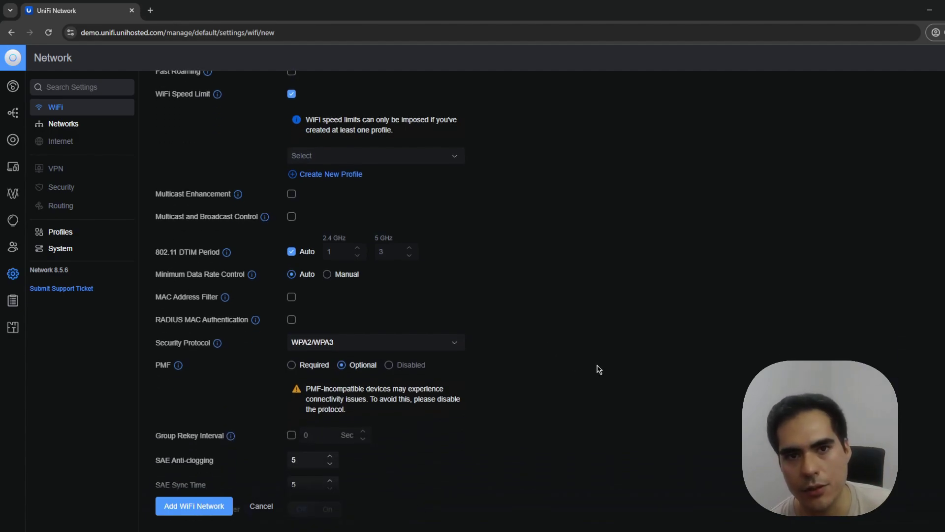
click(452, 348)
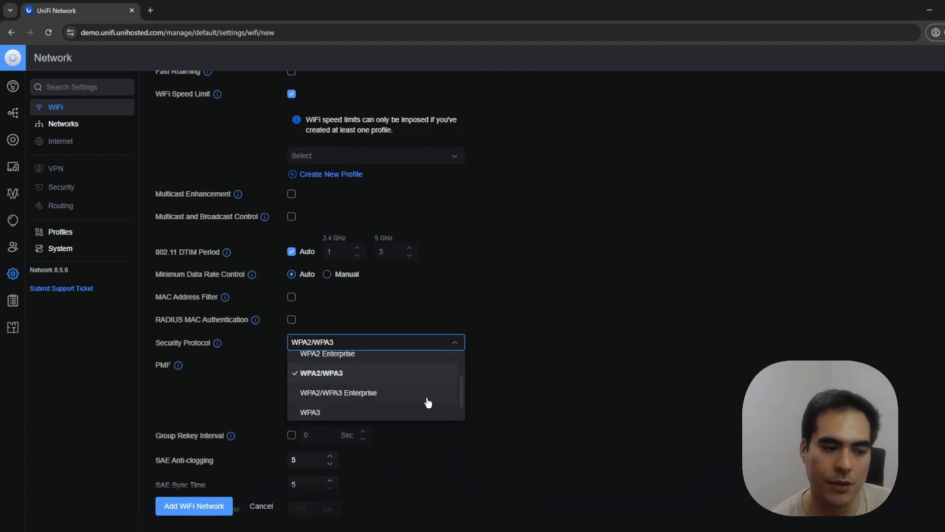
click(626, 352)
scroll(559, 334, down, 1)
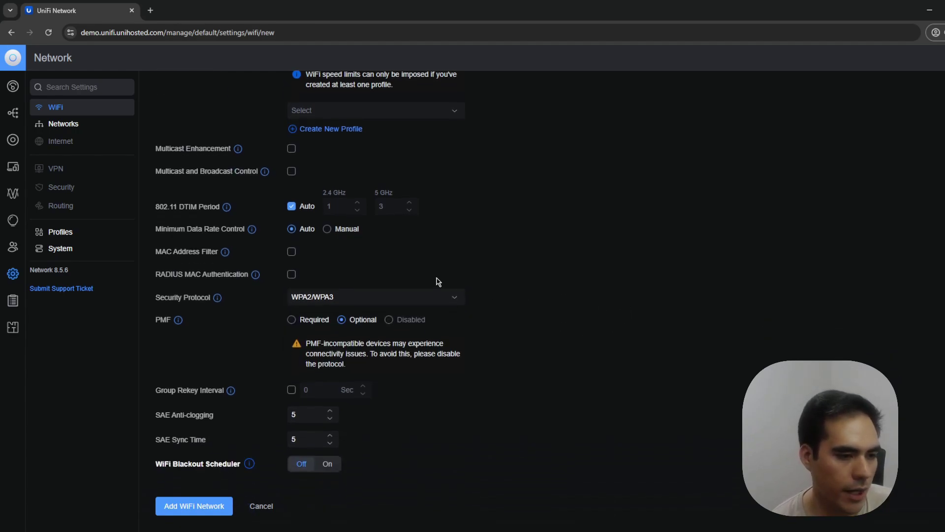